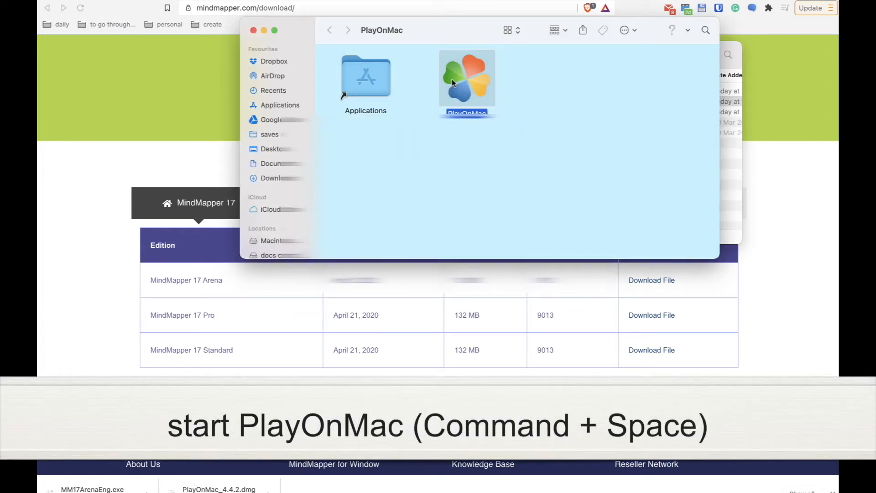
# - Launch PlayOnMac and allow the downloaded app to open
pyautogui.press('super+space')
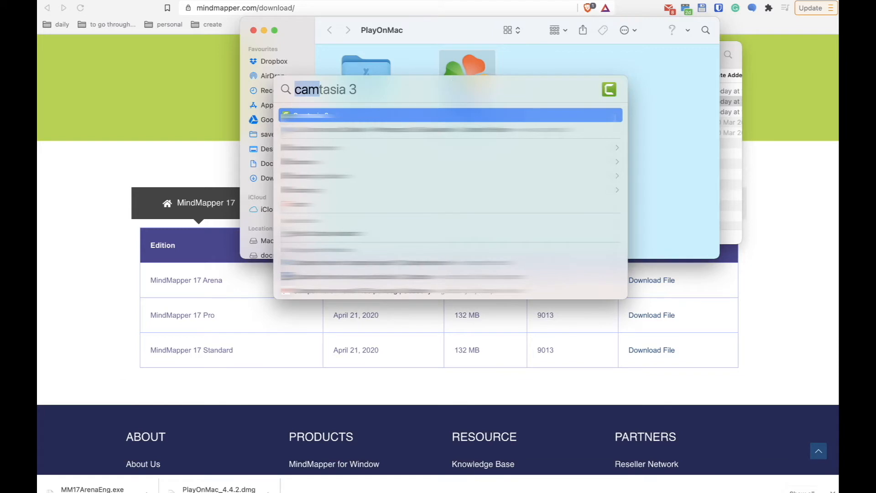
pyautogui.write('play')
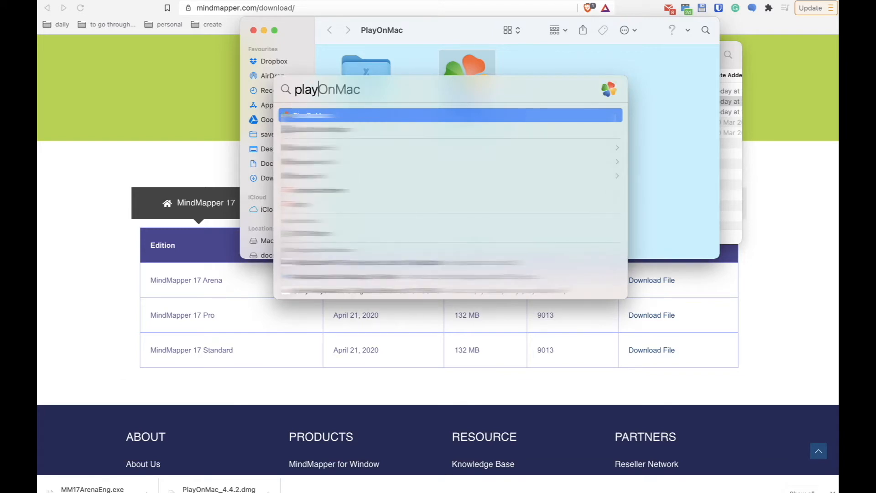
pyautogui.press('Return')
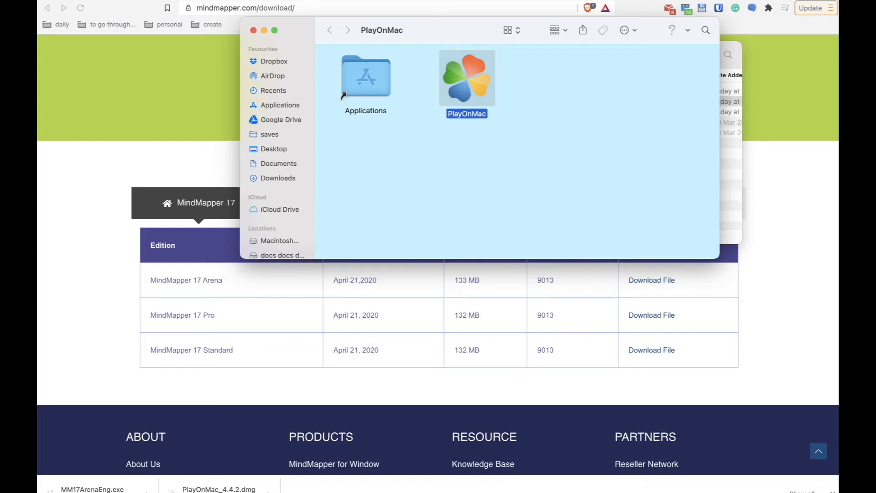
pyautogui.doubleClick(452, 83)
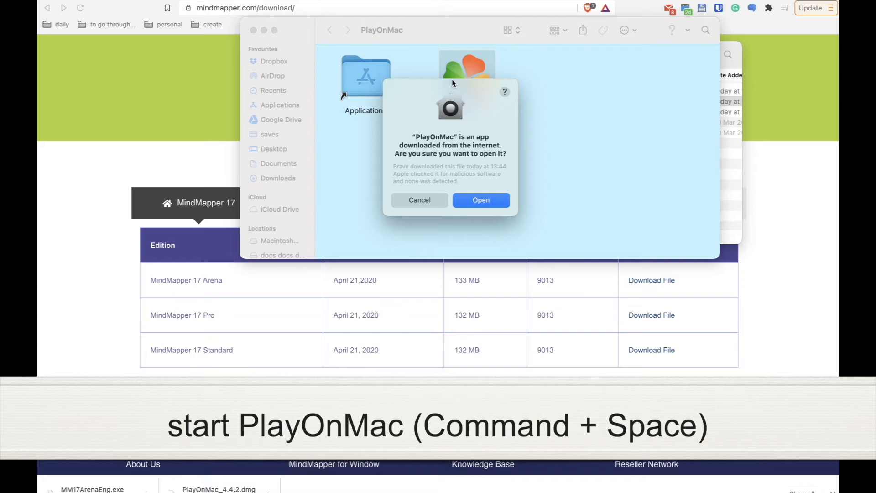
pyautogui.click(492, 200)
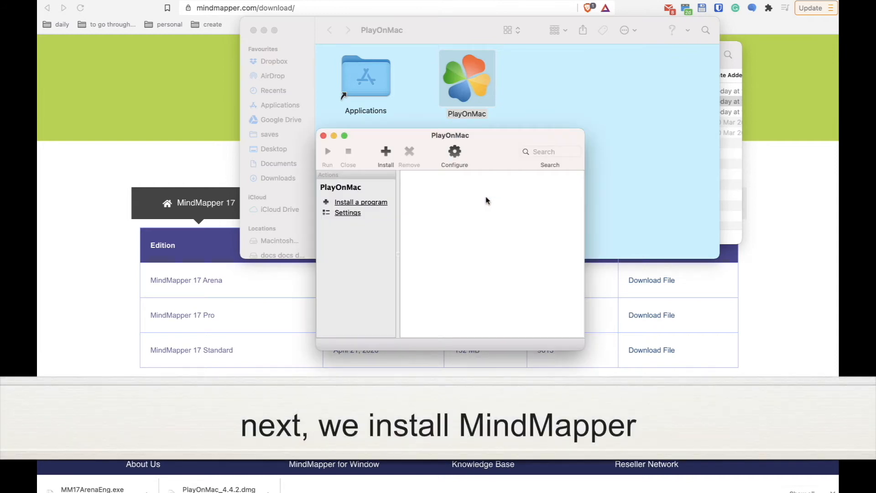
# - Start installing a non-listed program in PlayOnMac and proceed past the wizard's introductory notices
pyautogui.click(363, 204)
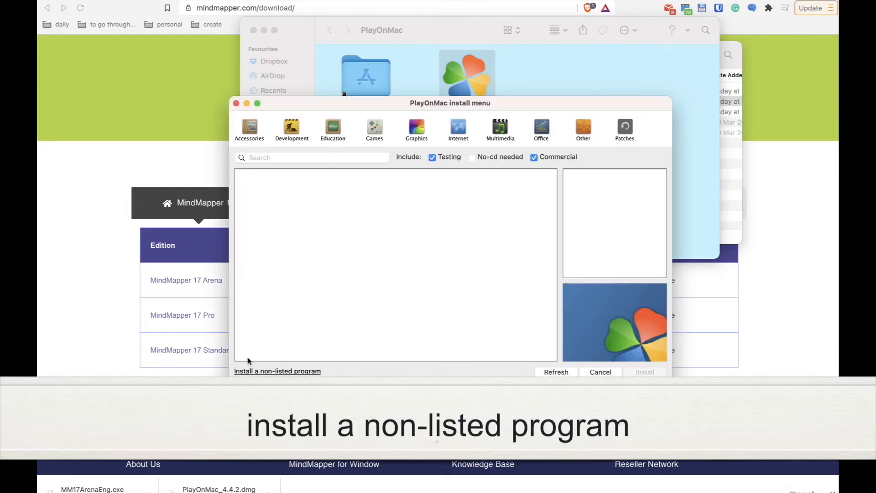
pyautogui.click(271, 371)
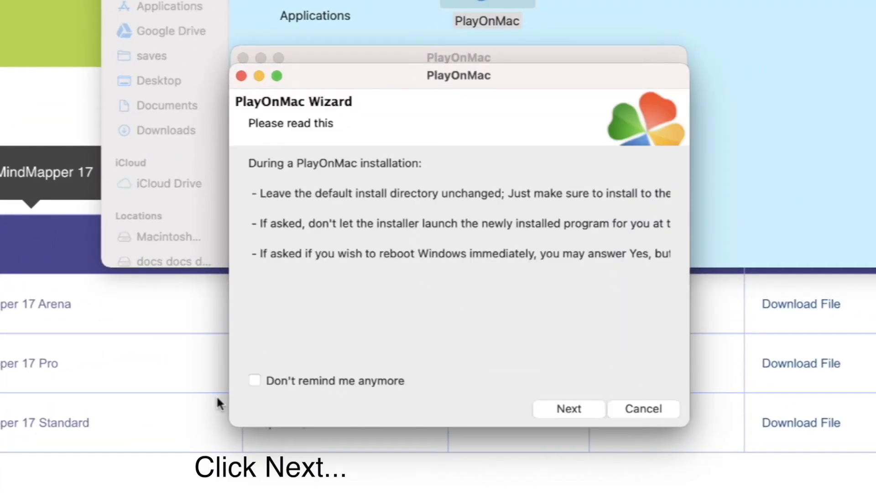
pyautogui.click(599, 409)
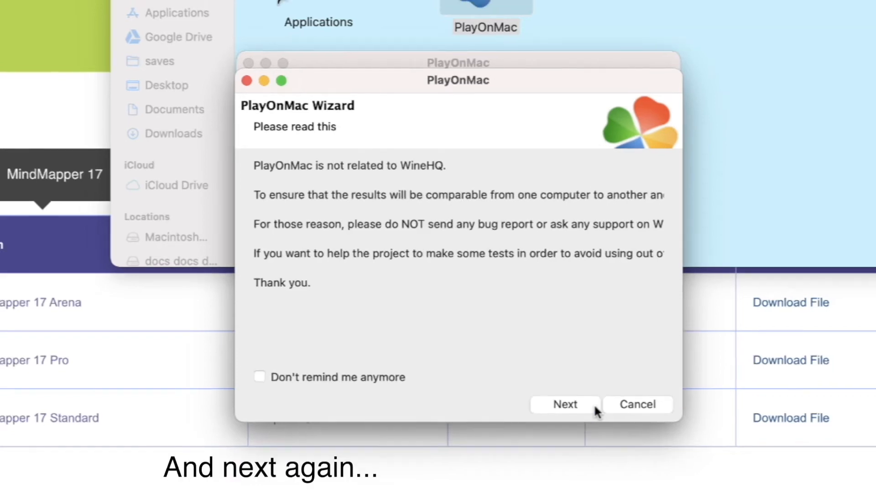
pyautogui.click(598, 408)
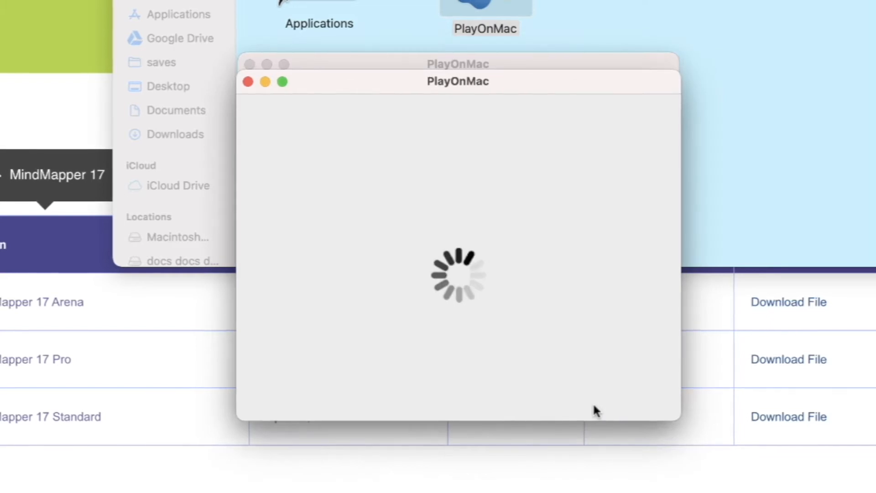
pyautogui.click(592, 403)
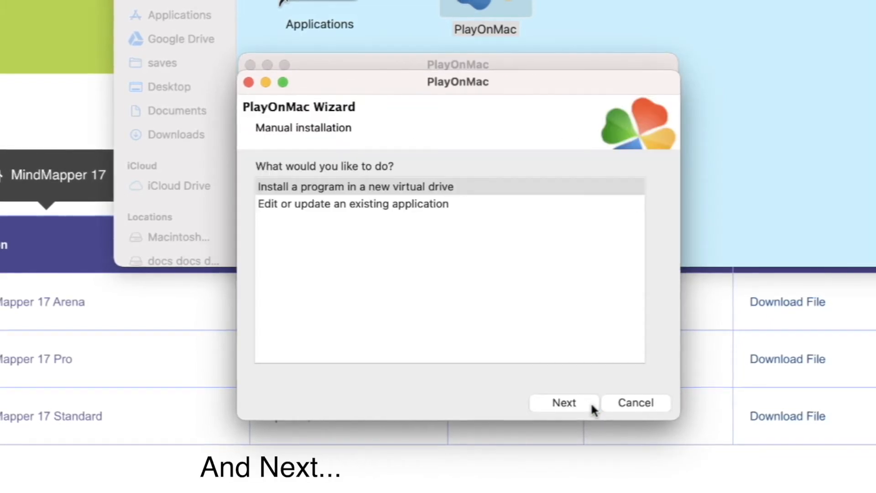
# - Choose to install a program in a new virtual drive and name the drive MM21
pyautogui.click(368, 189)
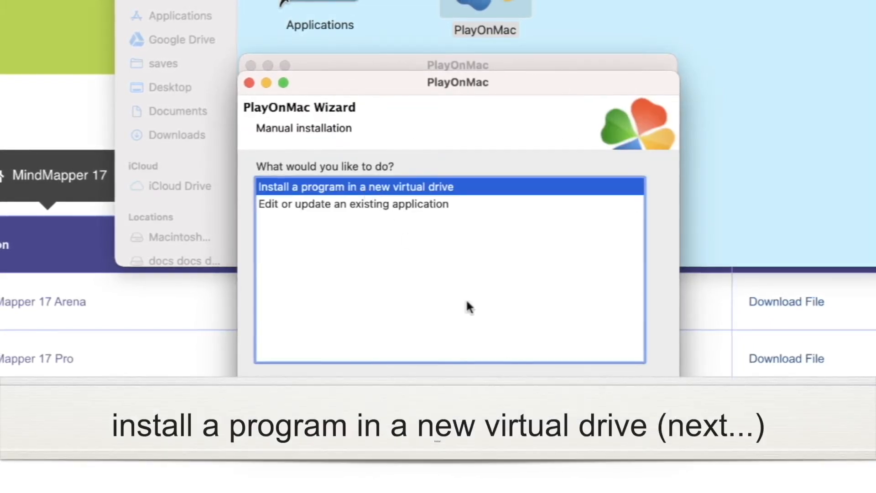
pyautogui.click(565, 402)
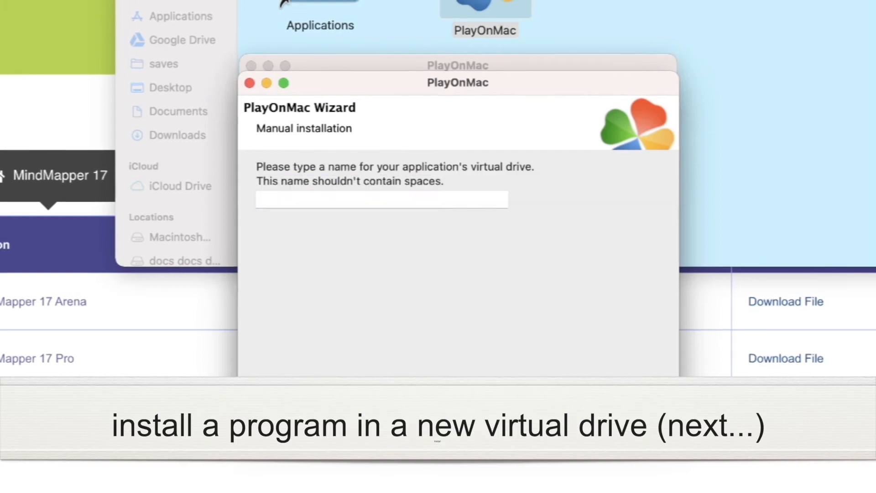
pyautogui.click(352, 201)
pyautogui.write('MM21')
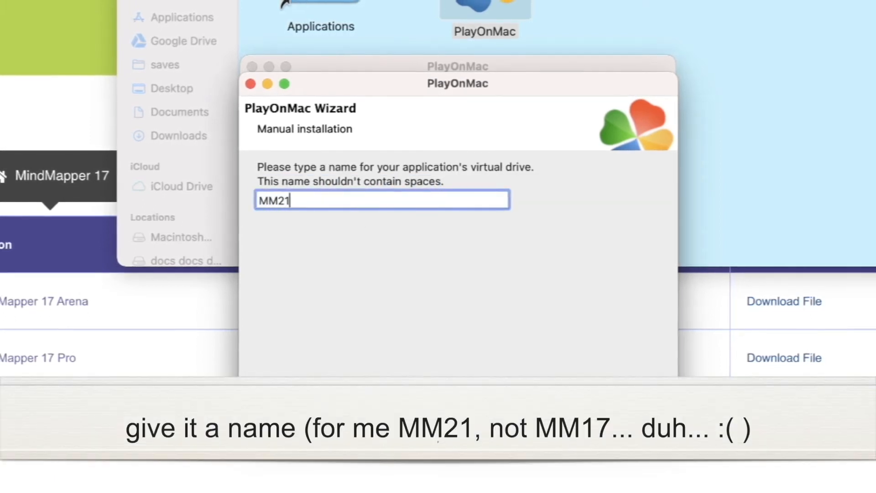
pyautogui.click(567, 401)
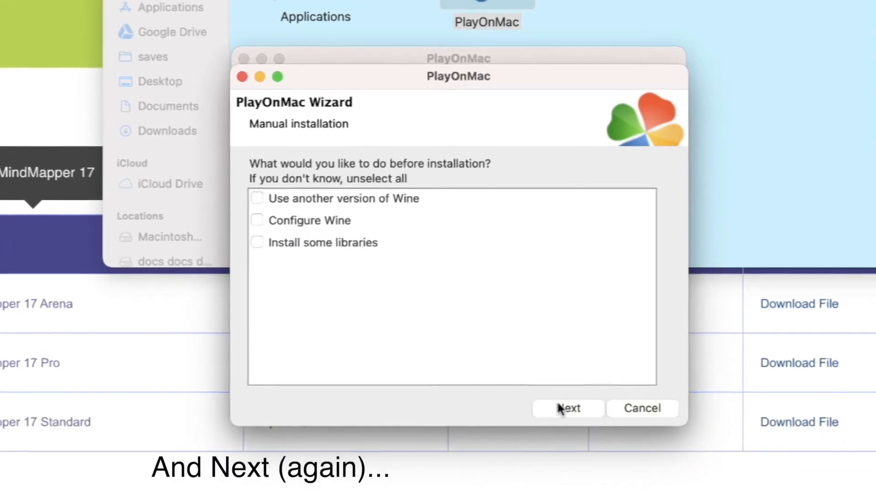
# - Leave all pre-installation options unselected and choose a 64 bits windows installation for the virtual drive
pyautogui.click(558, 406)
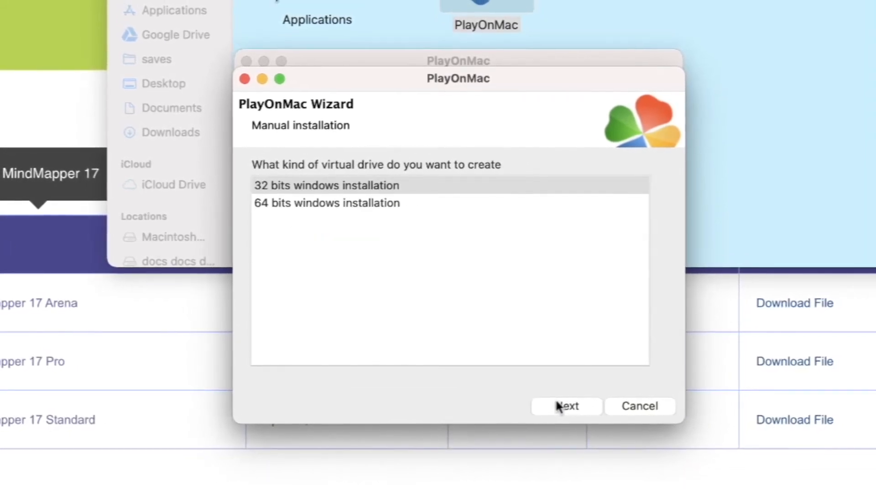
pyautogui.click(313, 203)
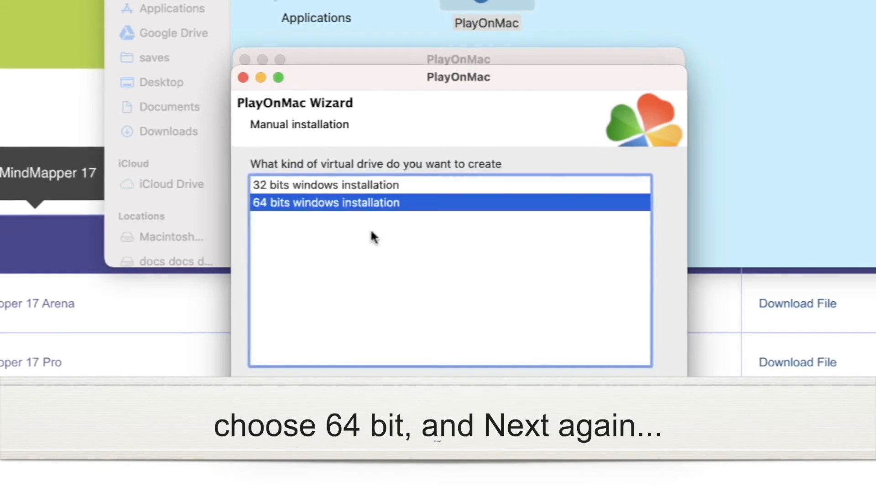
pyautogui.click(566, 408)
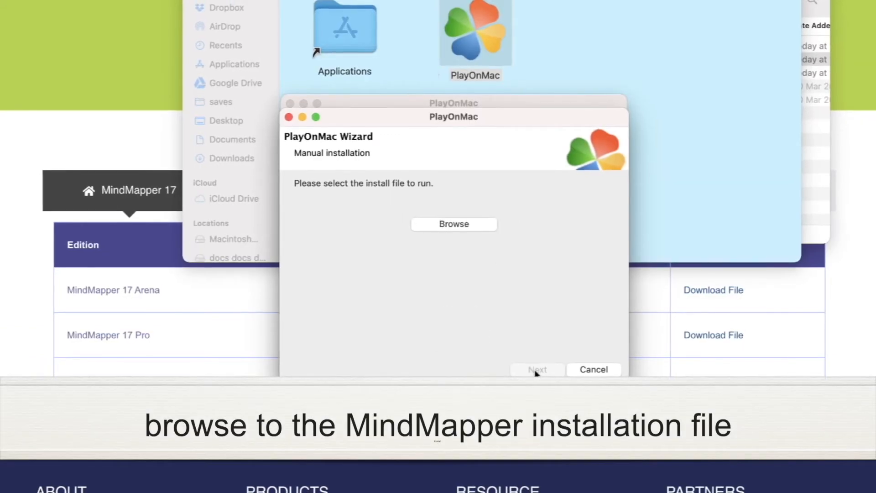
# - Select MM17ArenaEng.exe from the Downloads folder as the install file and run it
pyautogui.click(443, 225)
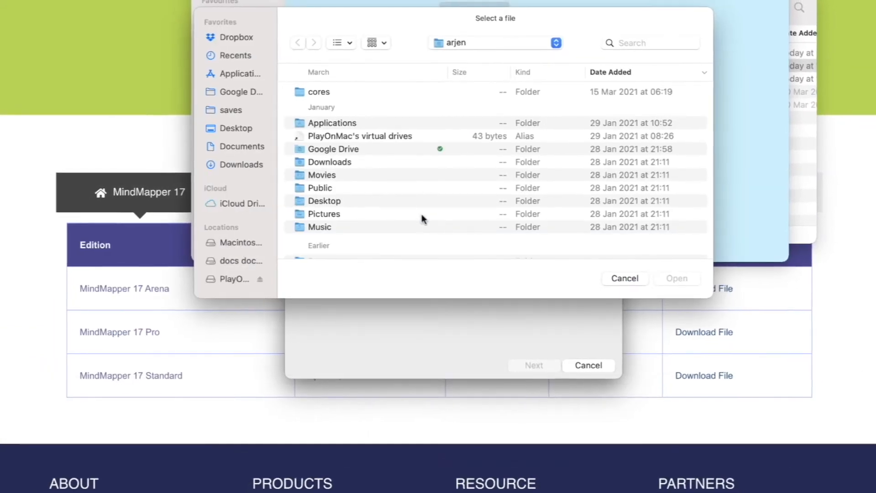
pyautogui.click(241, 167)
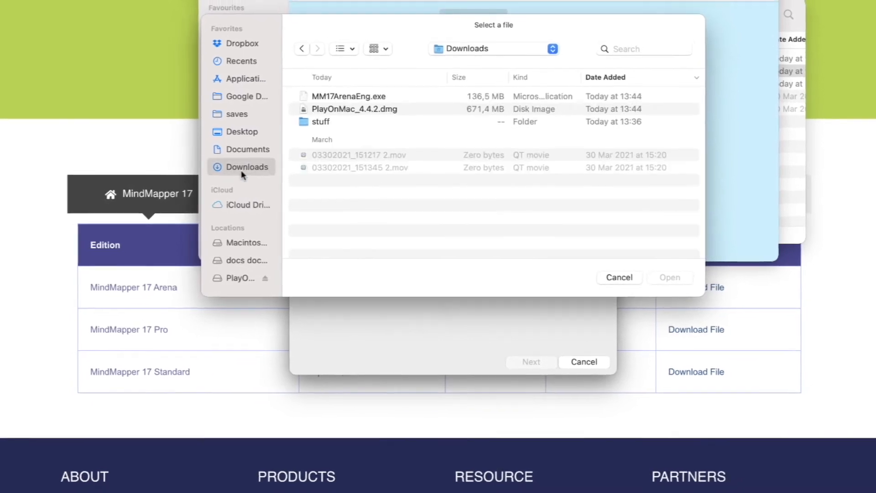
pyautogui.click(336, 97)
pyautogui.click(663, 276)
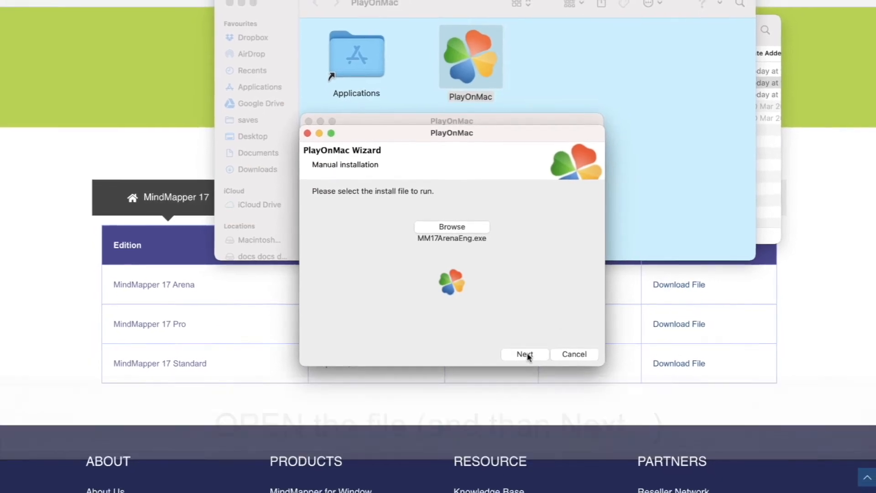
pyautogui.click(526, 355)
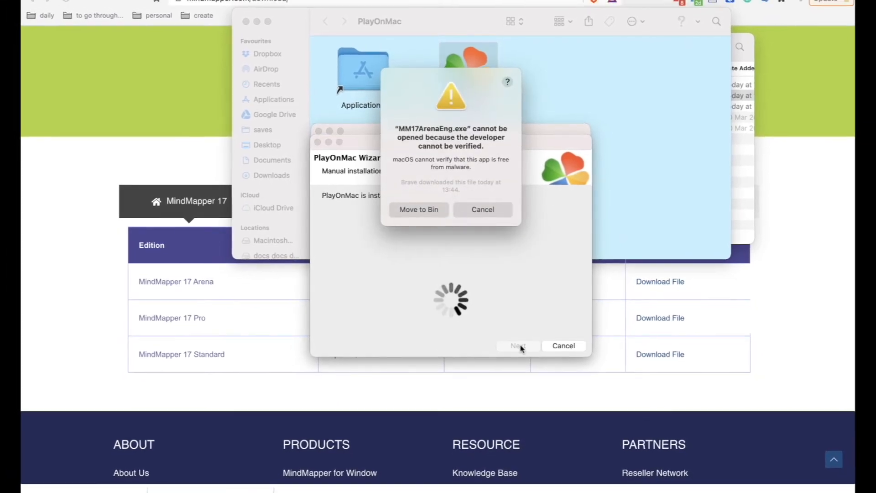
# - Open Security & Privacy in System Preferences, dismiss the unverified developer warning and allow MM17ArenaEng.exe to open
pyautogui.press('super+space')
pyautogui.write('s')
pyautogui.press('Return')
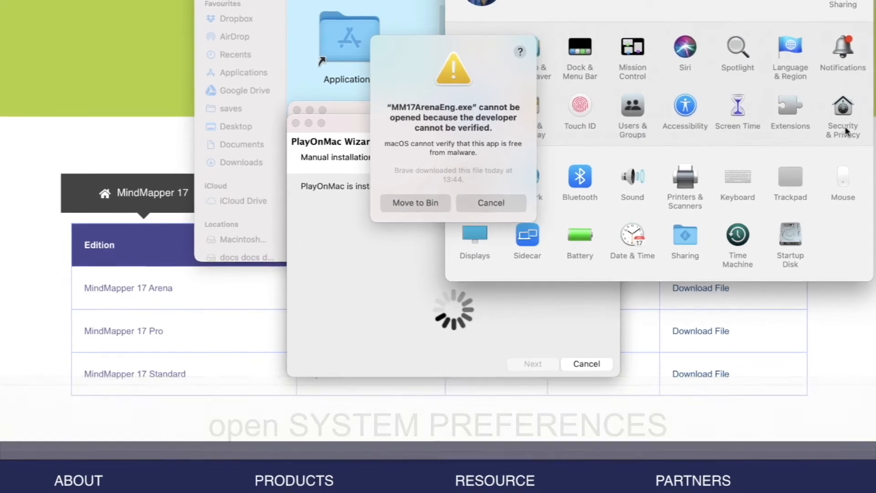
pyautogui.click(835, 112)
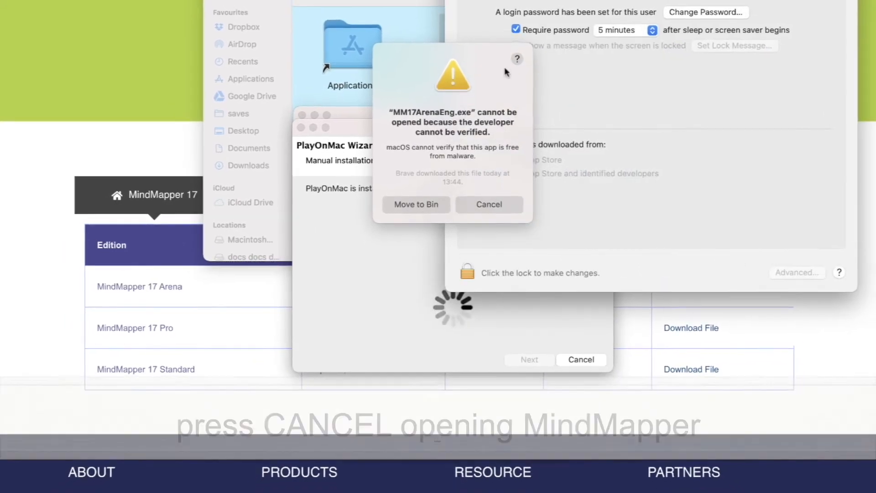
pyautogui.moveTo(433, 46); pyautogui.dragTo(292, 19)
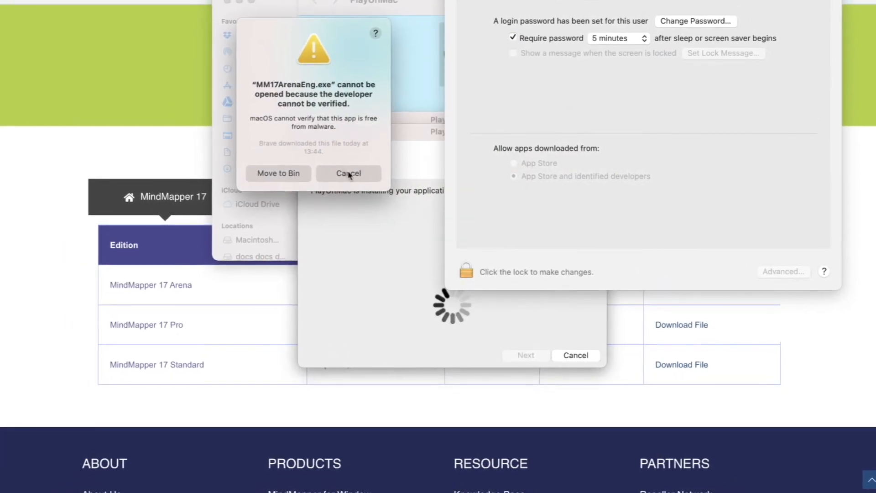
pyautogui.click(347, 170)
pyautogui.click(772, 196)
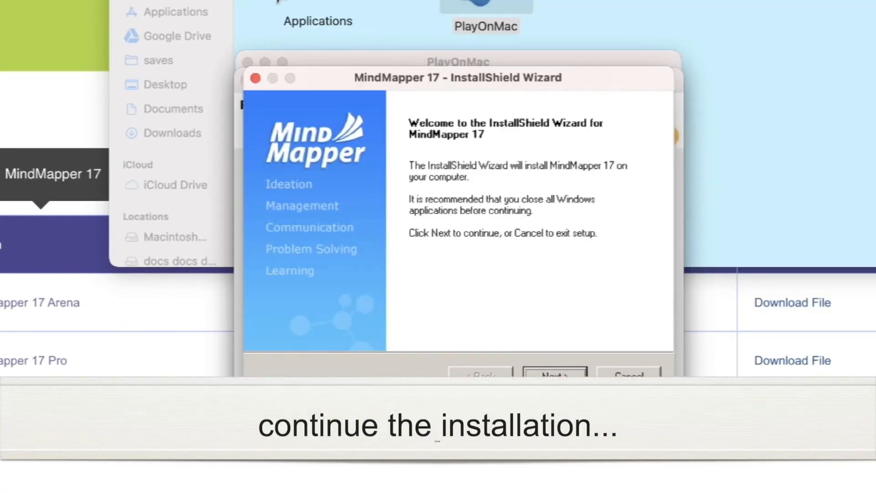
# - Install MindMapper 17 with the Typical setup and launch it as a free trial
pyautogui.click(554, 377)
pyautogui.click(552, 377)
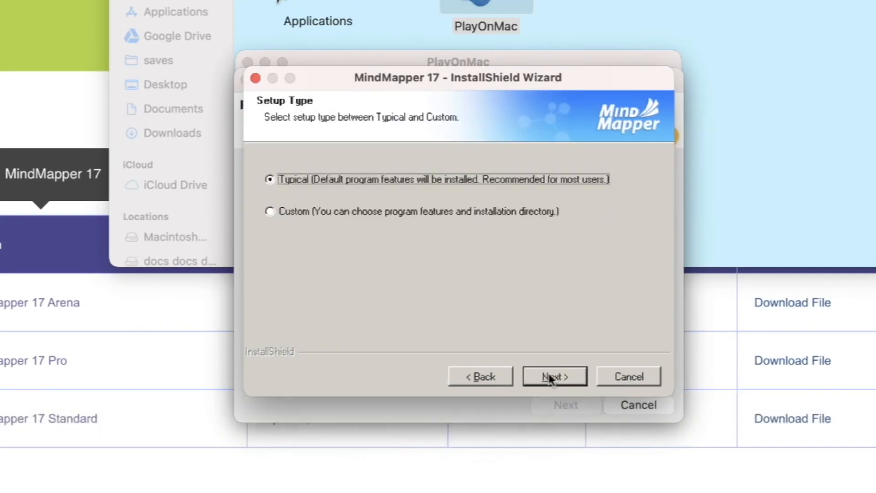
pyautogui.click(551, 377)
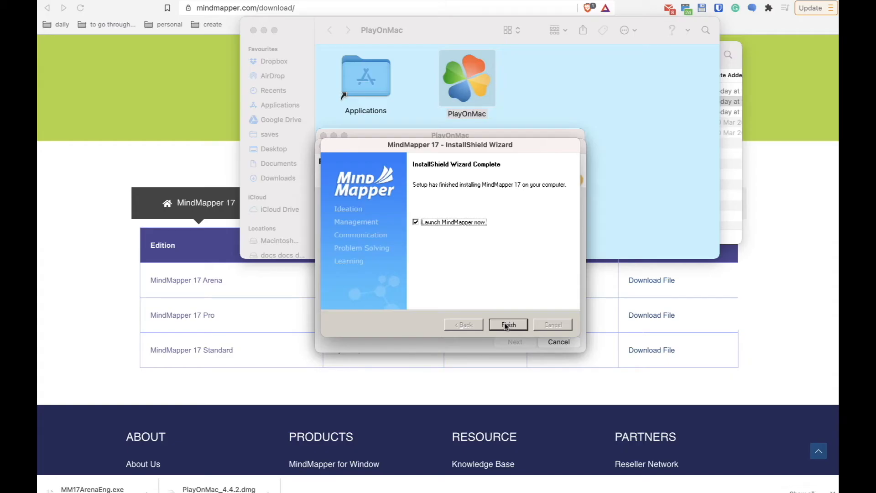
pyautogui.click(508, 325)
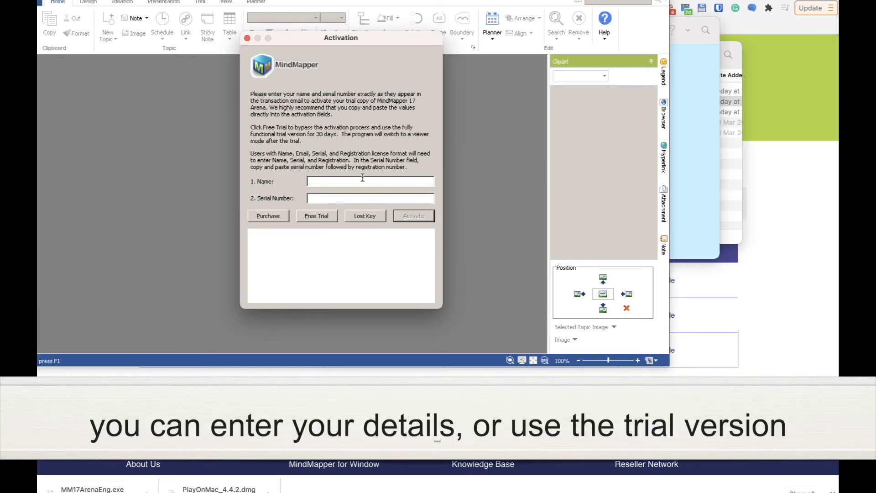
pyautogui.click(316, 216)
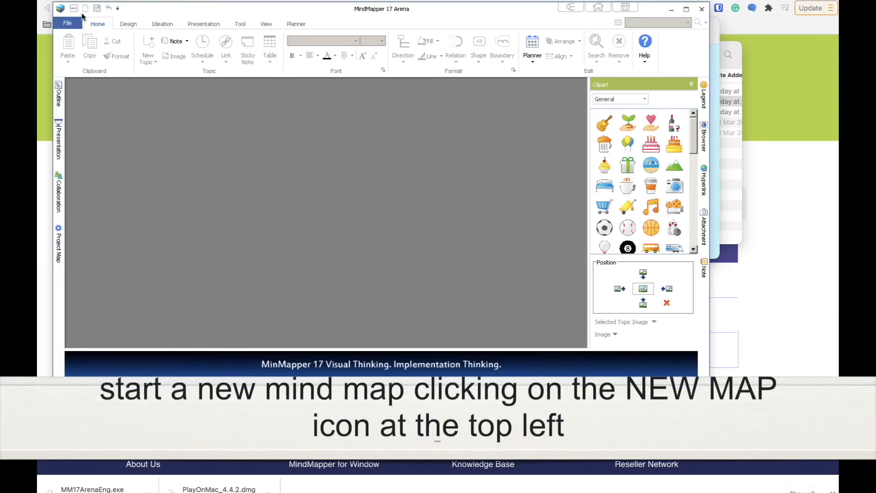
# - Create a new mind map in MindMapper and exit the program
pyautogui.click(84, 10)
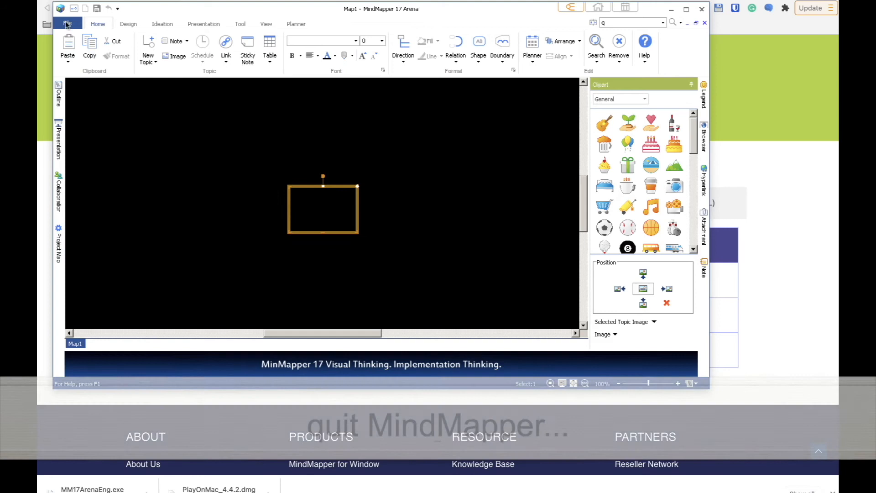
pyautogui.click(66, 22)
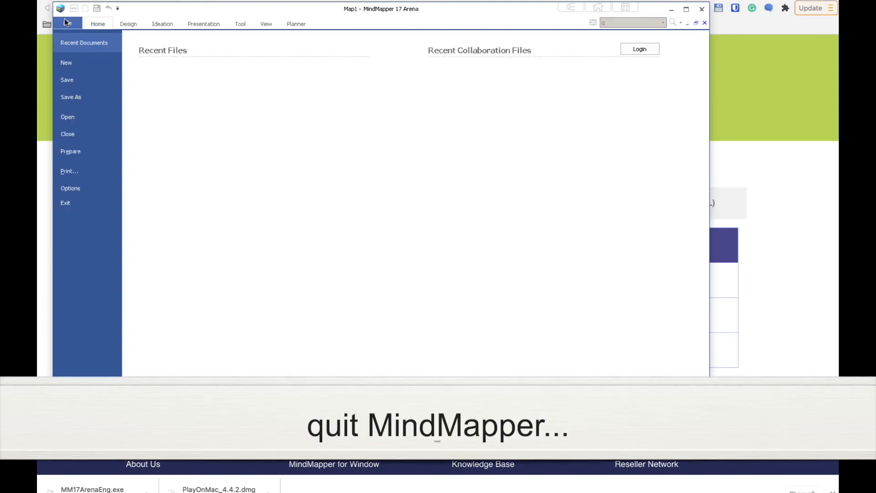
pyautogui.click(99, 205)
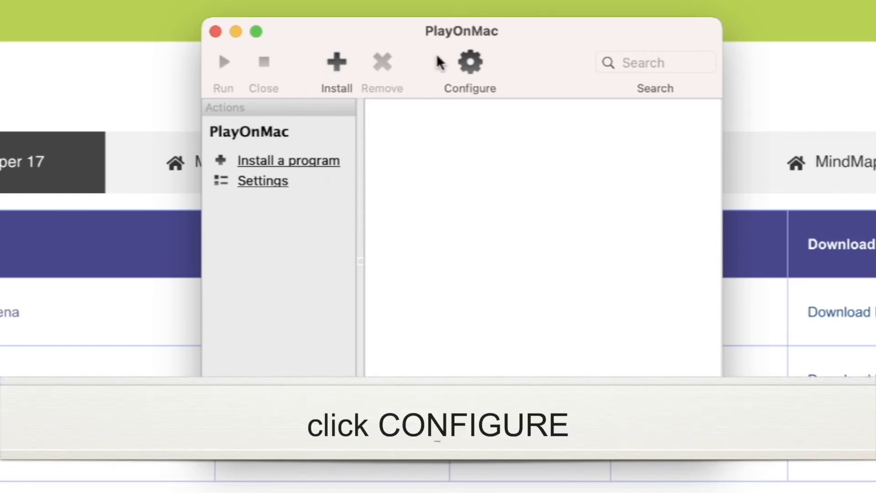
# - Make a new shortcut to MM.exe from the MM21 virtual drive in the PlayOnMac configuration
pyautogui.click(471, 62)
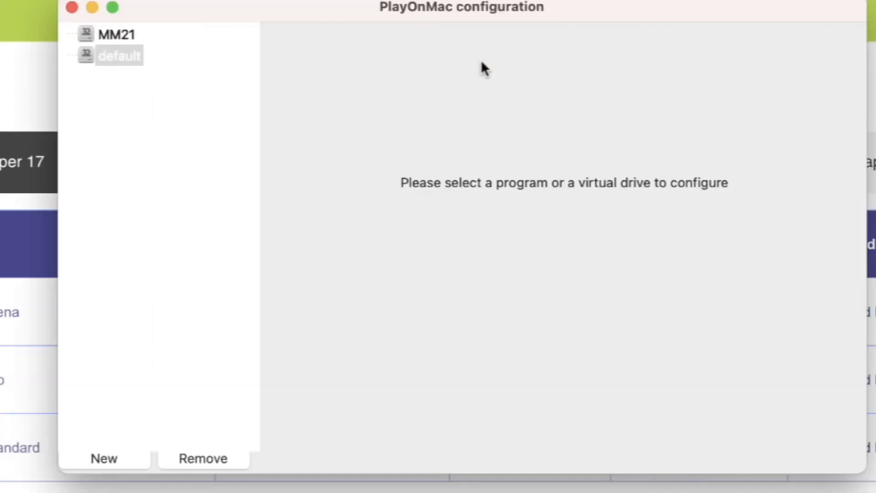
pyautogui.click(109, 34)
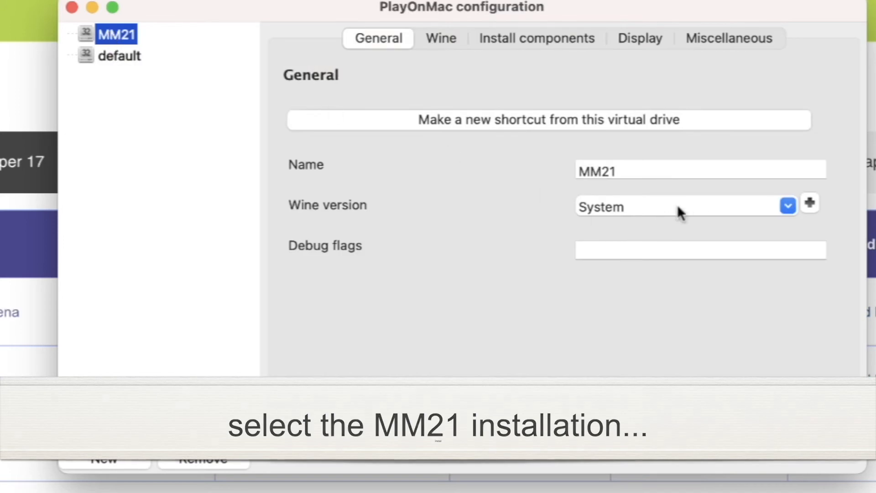
pyautogui.click(622, 122)
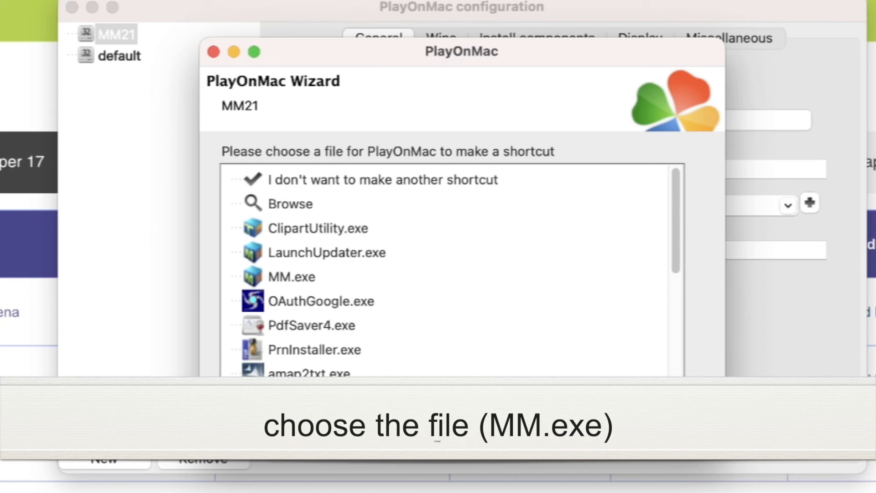
pyautogui.click(260, 270)
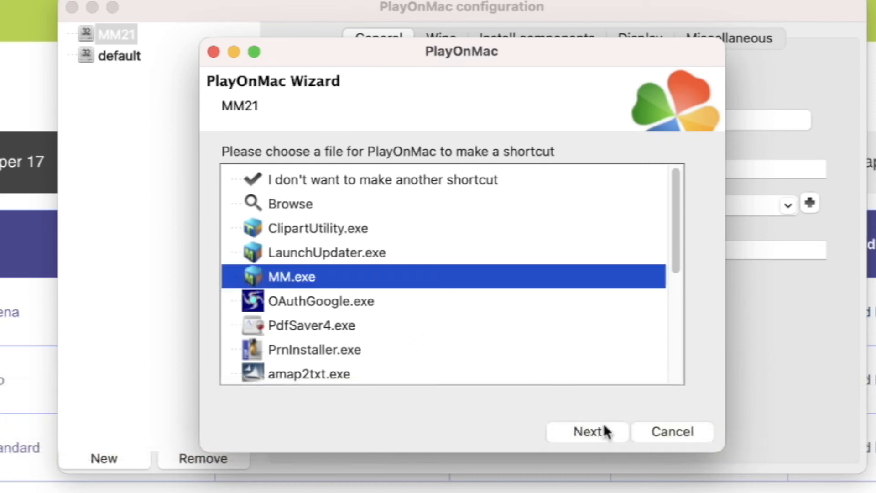
pyautogui.click(604, 426)
pyautogui.click(604, 427)
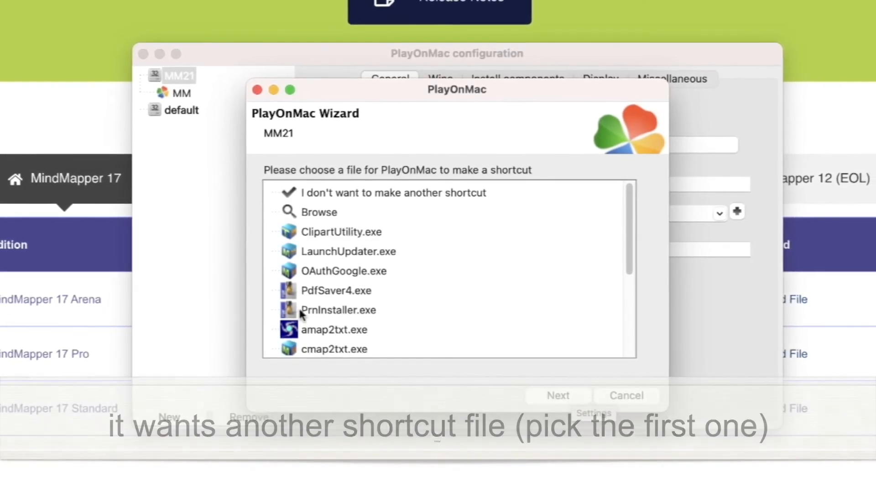
# - Finish the shortcut wizard without making another shortcut and close the PlayOnMac configuration
pyautogui.click(333, 193)
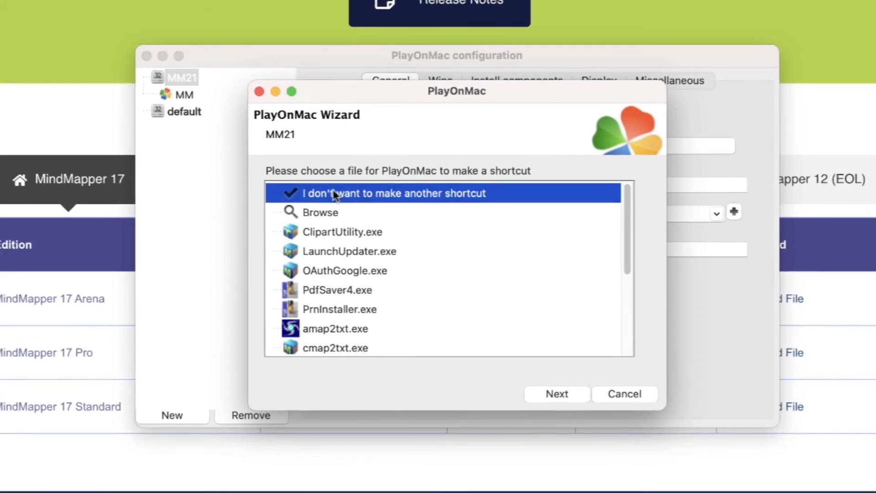
pyautogui.click(565, 393)
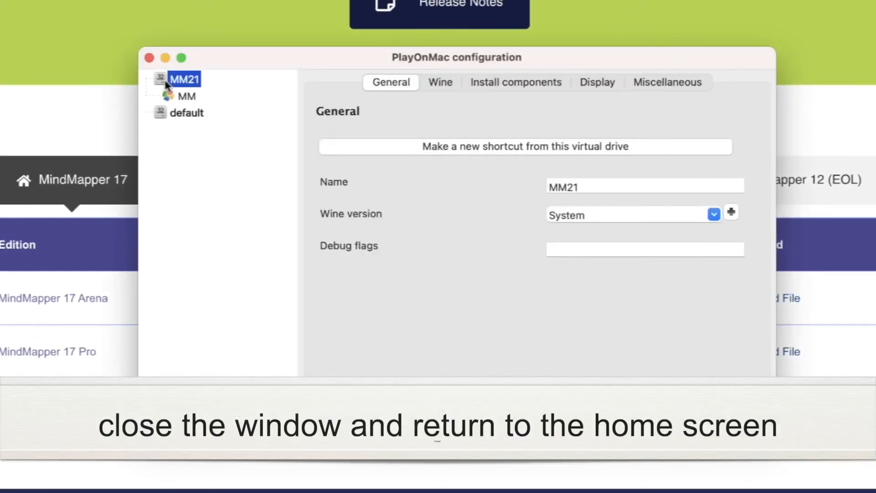
pyautogui.click(149, 58)
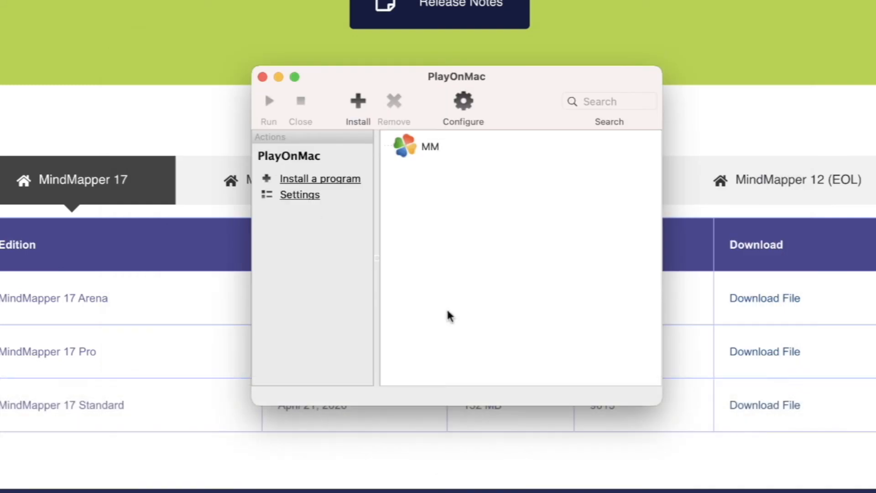
# - Open the directory of the MM program and rename the file Note.emf to Note_1.emf
pyautogui.click(411, 148)
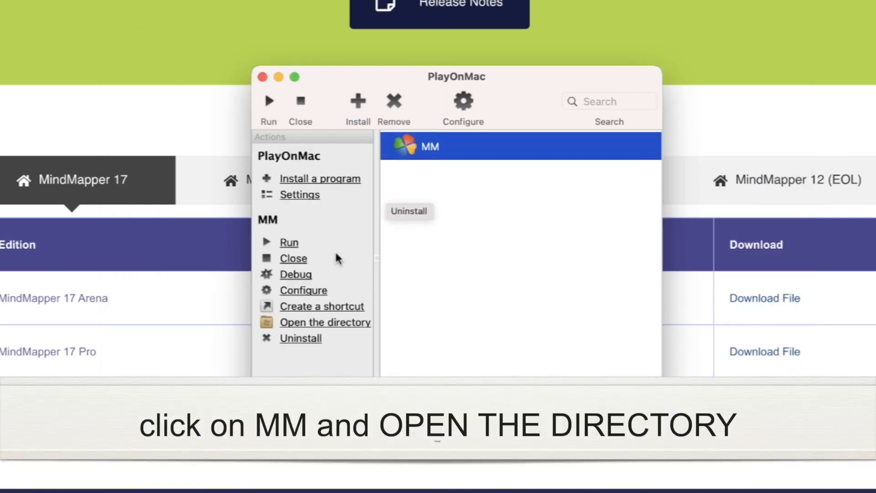
pyautogui.click(342, 323)
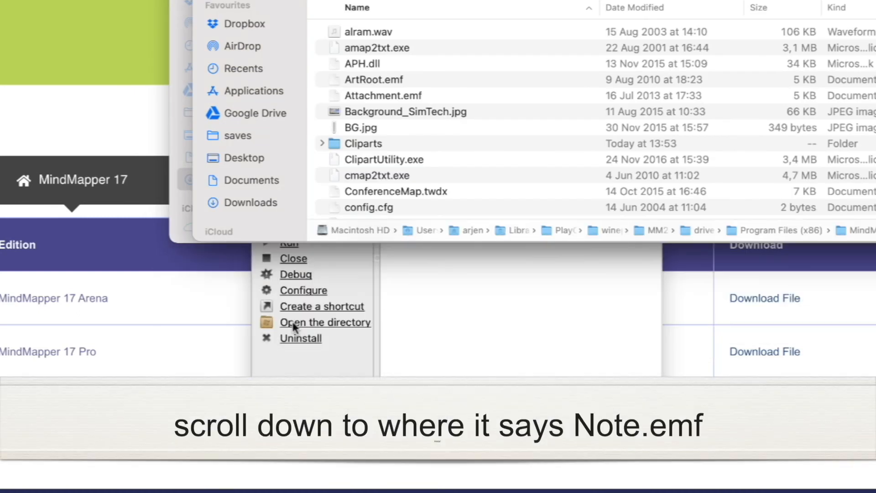
pyautogui.scroll(-20, 393, 141)
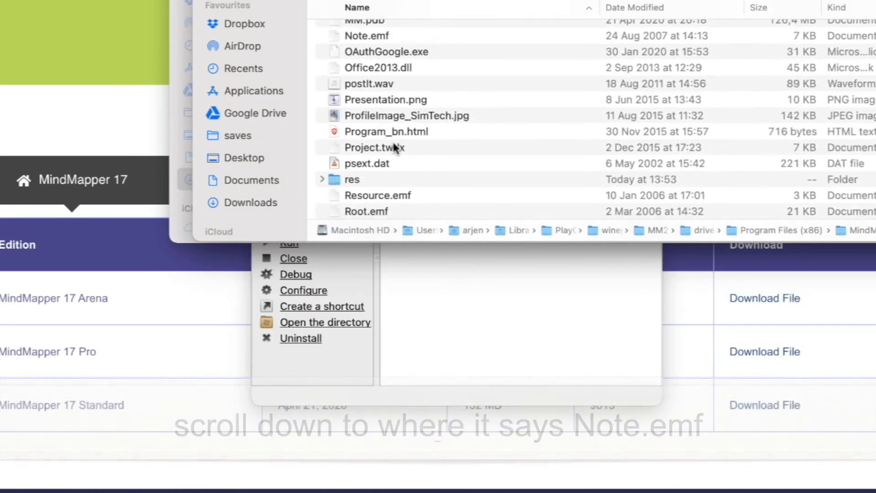
pyautogui.scroll(10, 386, 140)
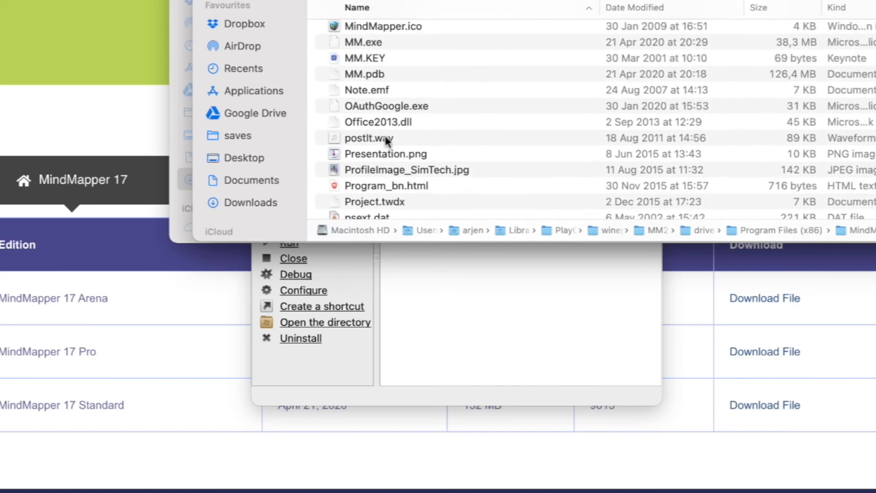
pyautogui.click(371, 112)
pyautogui.click(368, 101)
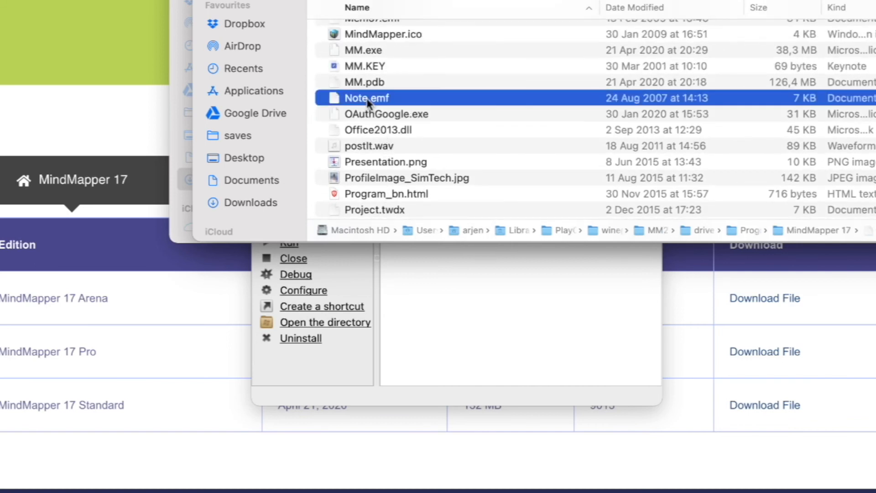
pyautogui.press('space')
pyautogui.press('space')
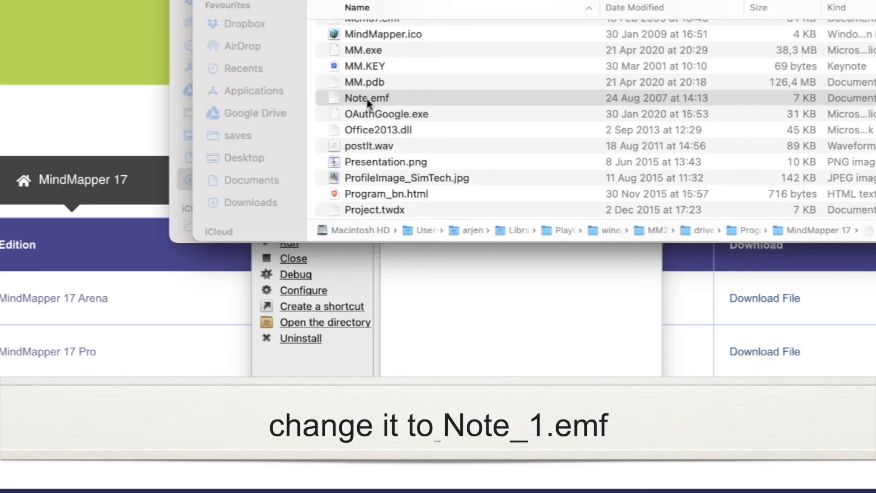
pyautogui.click(368, 99)
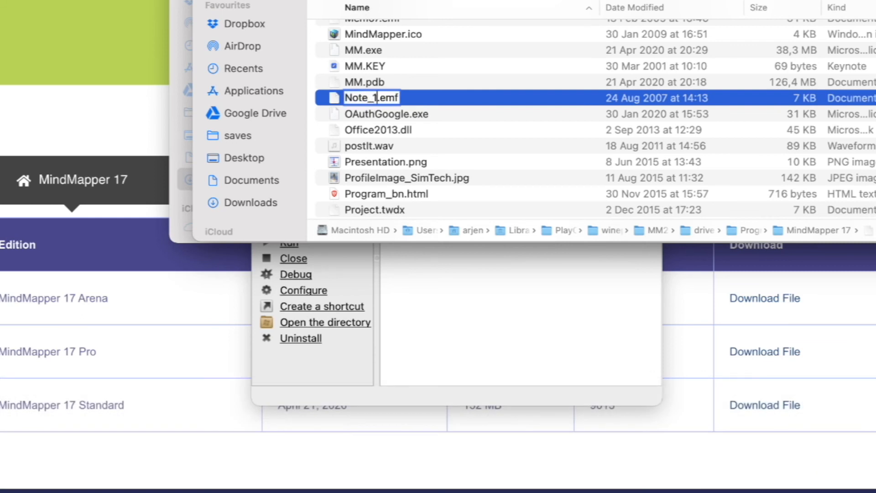
pyautogui.write('_1')
pyautogui.press('Return')
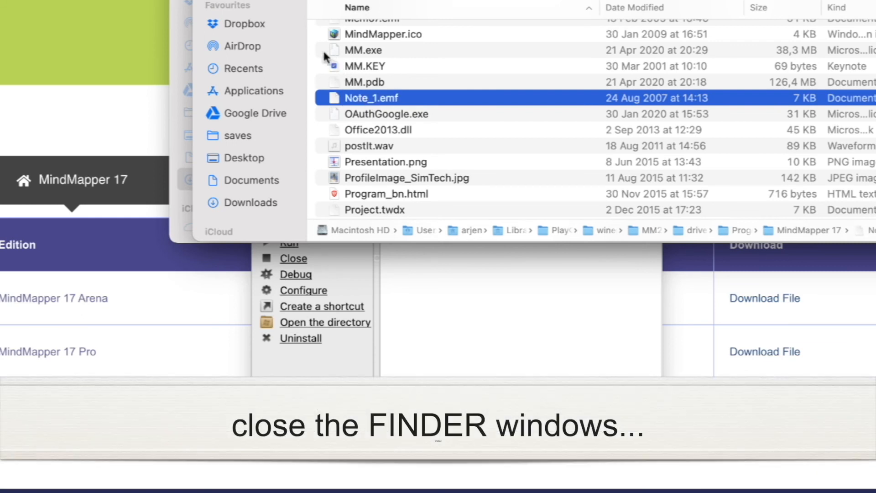
# - Close both Finder windows and run the MM program from PlayOnMac
pyautogui.press('super+w')
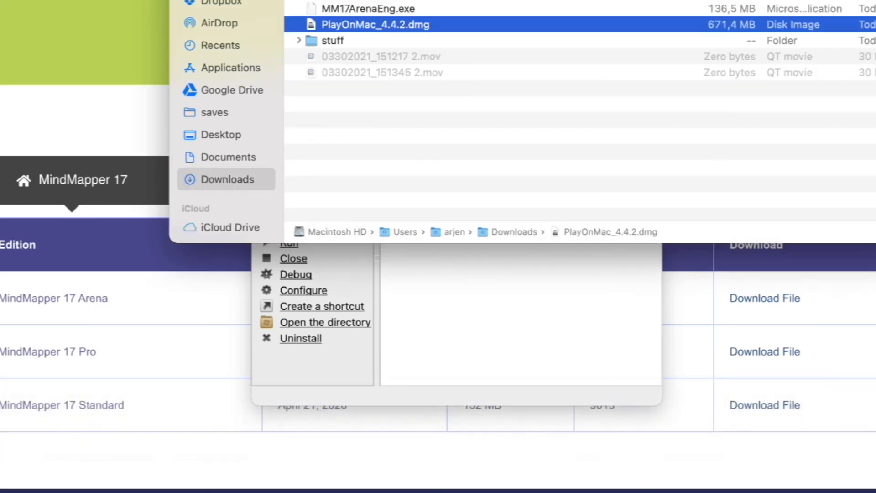
pyautogui.press('super+w')
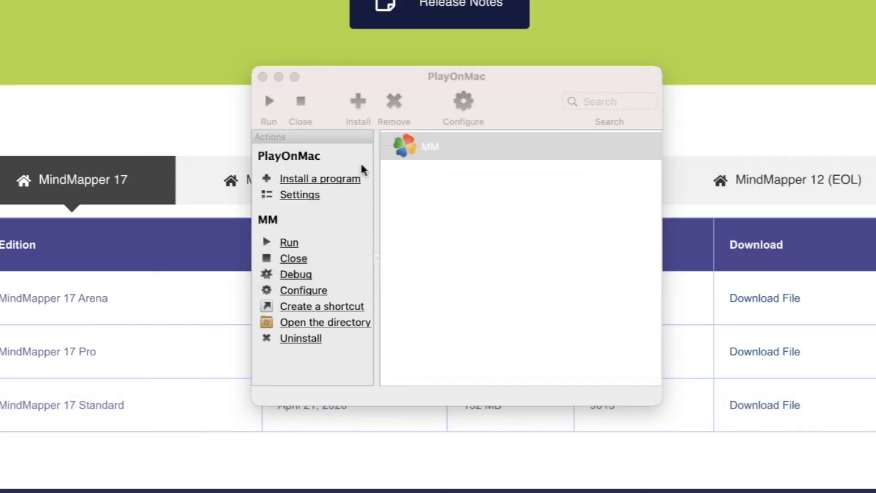
pyautogui.click(416, 145)
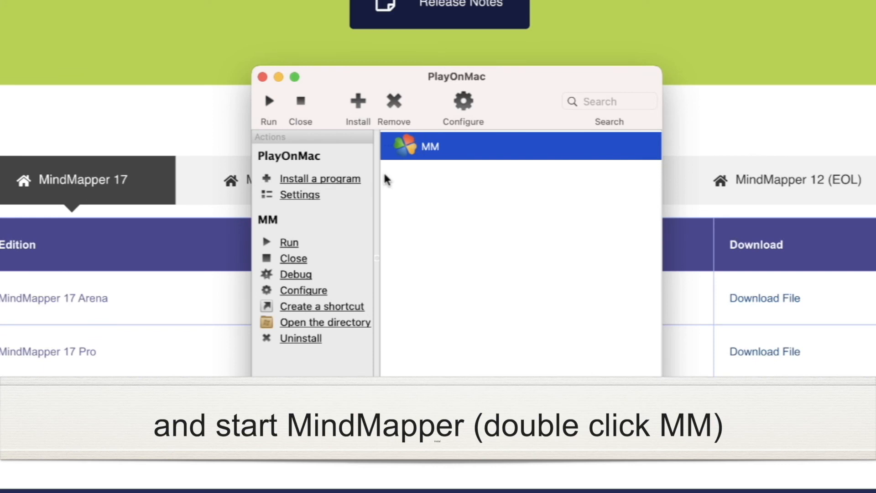
pyautogui.click(288, 243)
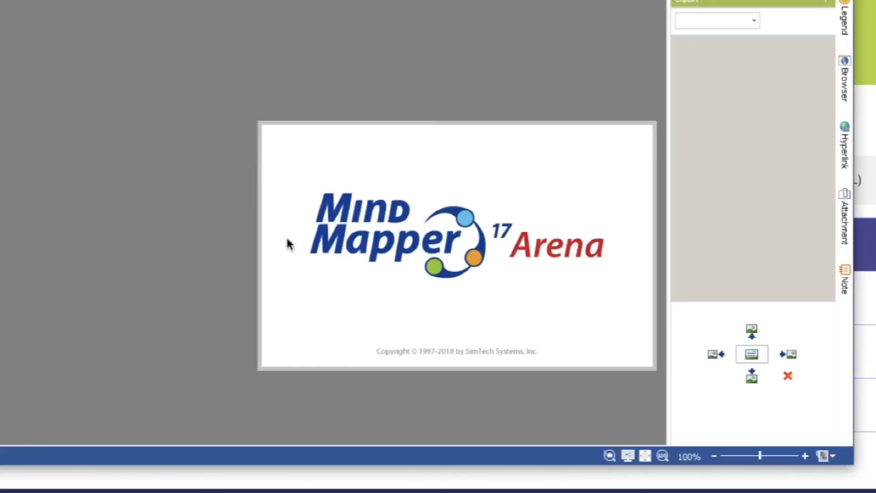